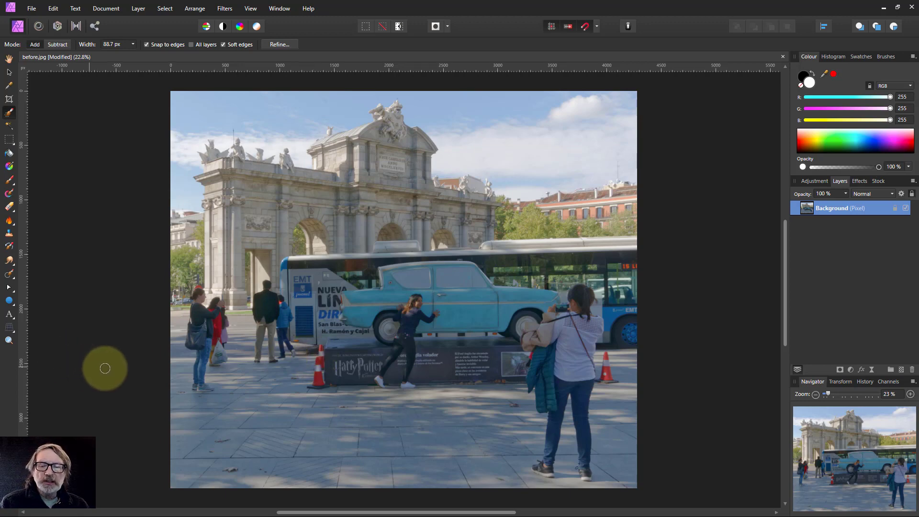
# Brush a selection over the woman, girl and other people at the left, plus the ground
pyautogui.click(9, 112)
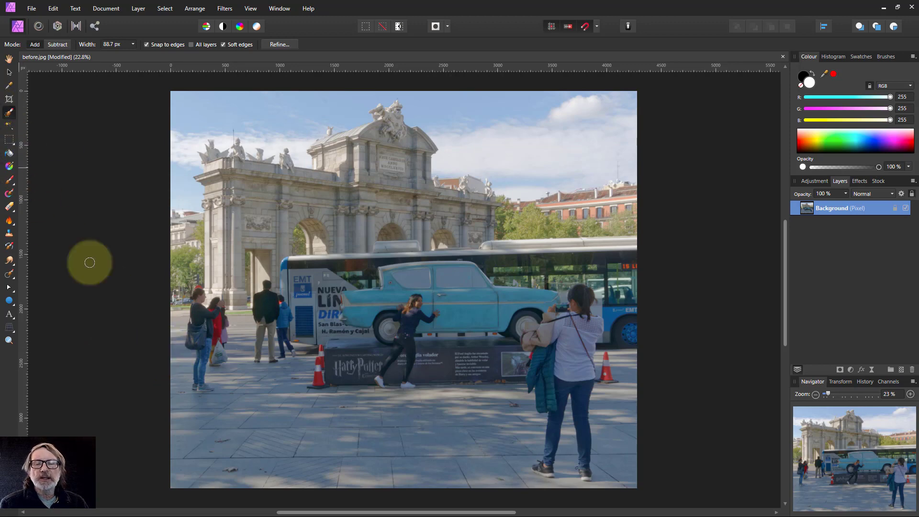
pyautogui.moveTo(188, 335); pyautogui.dragTo(195, 298)
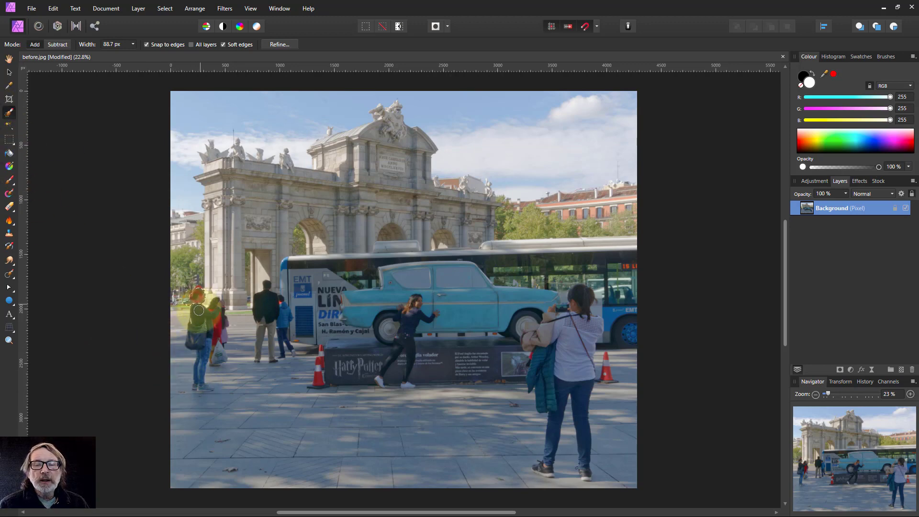
pyautogui.moveTo(198, 364)
pyautogui.mouseDown()
pyautogui.moveTo(208, 410)
pyautogui.moveTo(224, 374)
pyautogui.moveTo(207, 342)
pyautogui.moveTo(215, 330)
pyautogui.moveTo(219, 386)
pyautogui.moveTo(259, 343)
pyautogui.moveTo(268, 296)
pyautogui.moveTo(274, 346)
pyautogui.moveTo(295, 345)
pyautogui.moveTo(316, 273)
pyautogui.moveTo(345, 261)
pyautogui.moveTo(634, 257)
pyautogui.moveTo(323, 234)
pyautogui.moveTo(300, 274)
pyautogui.moveTo(302, 260)
pyautogui.moveTo(323, 260)
pyautogui.moveTo(287, 264)
pyautogui.moveTo(385, 315)
pyautogui.moveTo(498, 478)
pyautogui.moveTo(269, 489)
pyautogui.moveTo(337, 475)
pyautogui.moveTo(312, 380)
pyautogui.moveTo(361, 378)
pyautogui.moveTo(357, 453)
pyautogui.moveTo(378, 353)
pyautogui.moveTo(416, 311)
pyautogui.moveTo(482, 297)
pyautogui.moveTo(365, 301)
pyautogui.moveTo(593, 297)
pyautogui.moveTo(660, 269)
pyautogui.moveTo(623, 345)
pyautogui.moveTo(543, 340)
pyautogui.moveTo(661, 356)
pyautogui.moveTo(662, 312)
pyautogui.moveTo(622, 309)
pyautogui.moveTo(633, 380)
pyautogui.mouseUp()
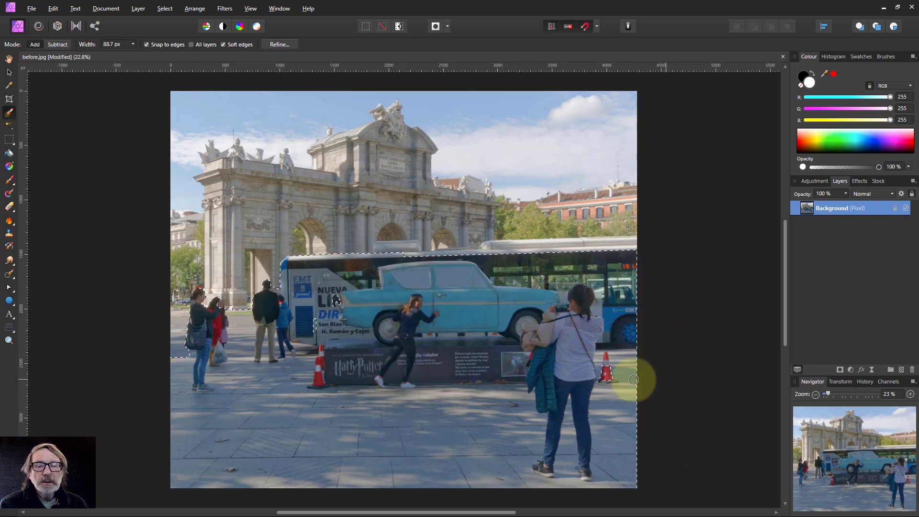
pyautogui.moveTo(182, 305)
pyautogui.mouseDown()
pyautogui.moveTo(224, 314)
pyautogui.moveTo(239, 308)
pyautogui.moveTo(241, 333)
pyautogui.mouseUp()
# Extend the selection over the pavement, sign and bus roof, then copy it to a new layer
pyautogui.moveTo(292, 386)
pyautogui.mouseDown()
pyautogui.moveTo(328, 300)
pyautogui.moveTo(312, 329)
pyautogui.moveTo(327, 415)
pyautogui.moveTo(459, 340)
pyautogui.moveTo(456, 310)
pyautogui.moveTo(406, 261)
pyautogui.mouseUp()
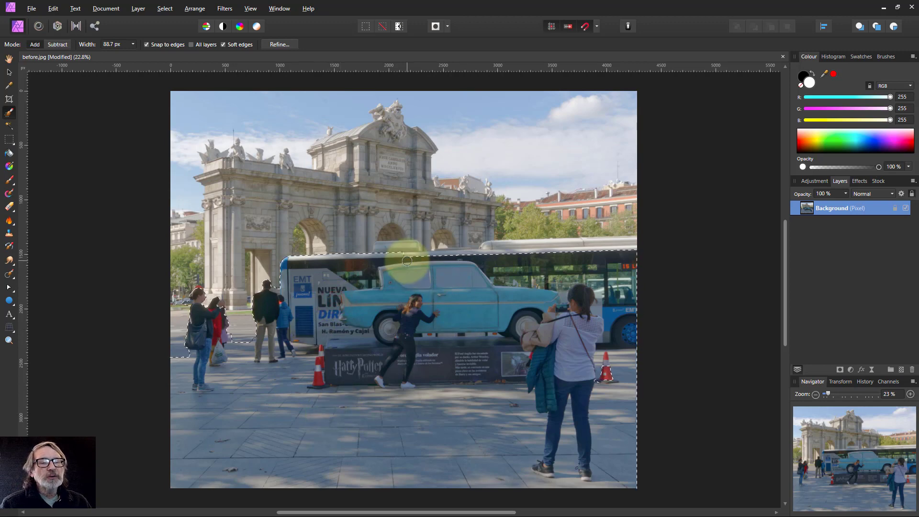
pyautogui.moveTo(550, 257)
pyautogui.mouseDown()
pyautogui.moveTo(595, 257)
pyautogui.moveTo(539, 249)
pyautogui.moveTo(648, 249)
pyautogui.mouseUp()
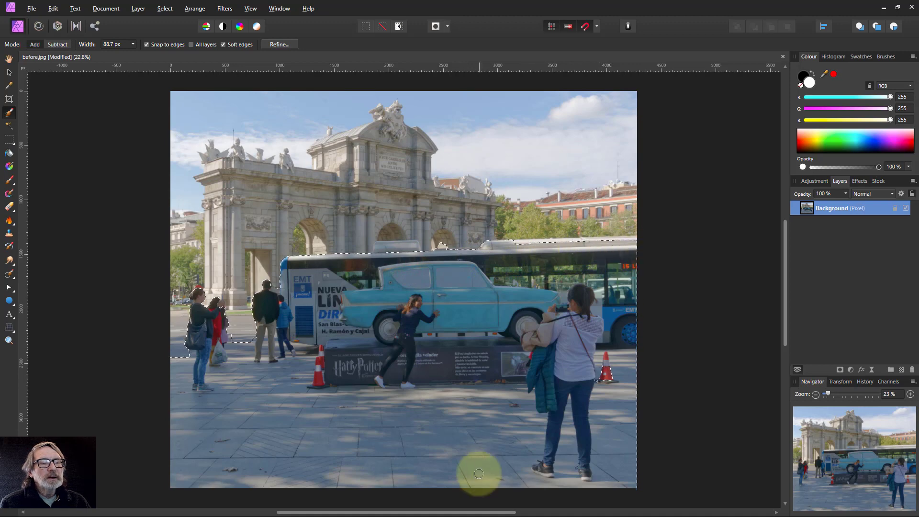
pyautogui.moveTo(385, 368)
pyautogui.mouseDown()
pyautogui.moveTo(410, 268)
pyautogui.moveTo(405, 251)
pyautogui.moveTo(374, 276)
pyautogui.moveTo(383, 247)
pyautogui.moveTo(407, 248)
pyautogui.moveTo(391, 226)
pyautogui.moveTo(443, 273)
pyautogui.mouseUp()
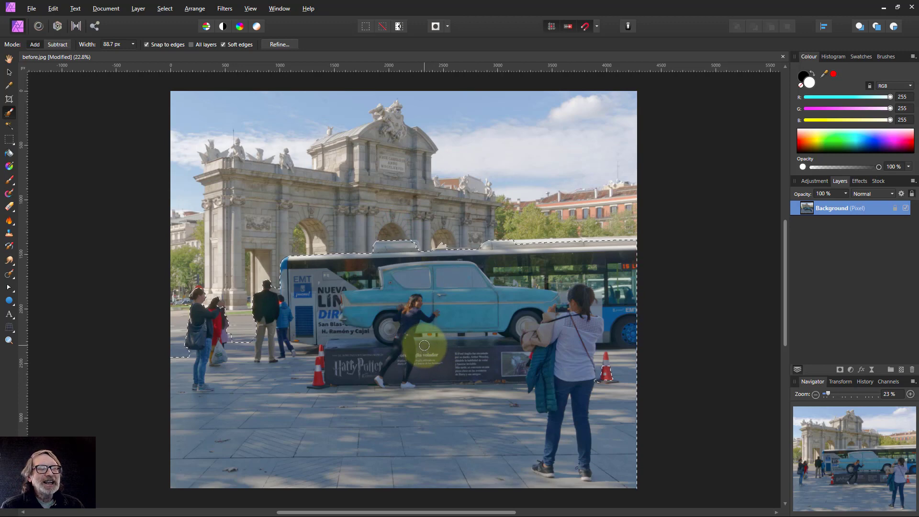
pyautogui.hotkey('ctrl', 'j')
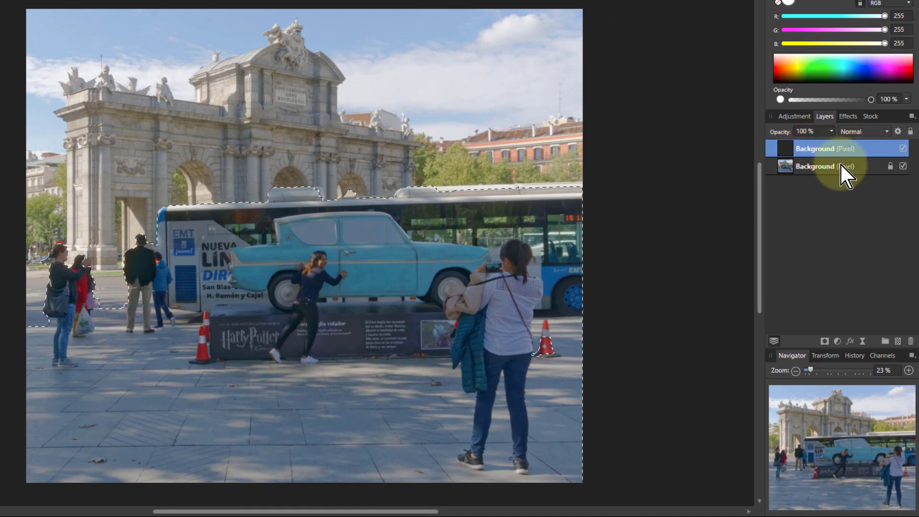
# Check the cut-out by toggling Background off and on, rename the new layer 'Foreground', and deselect
pyautogui.click(902, 166)
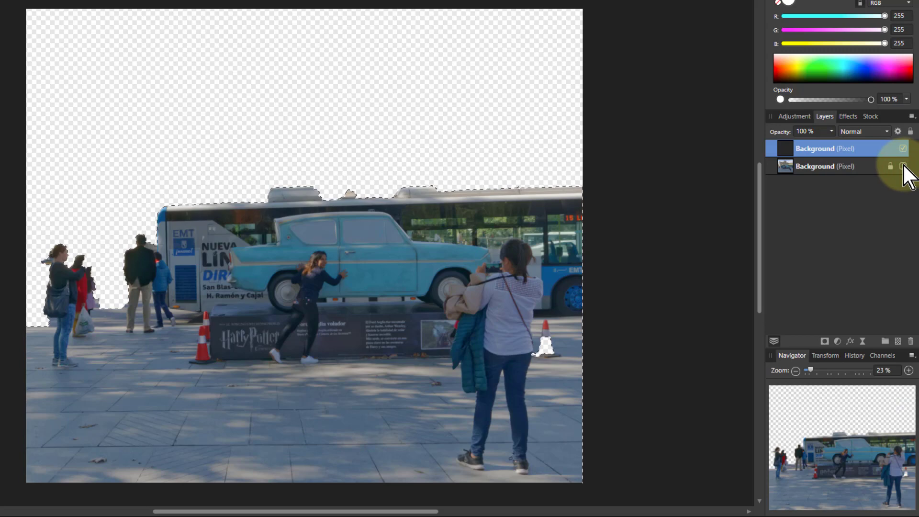
pyautogui.click(902, 166)
pyautogui.doubleClick(824, 148)
pyautogui.write('Foreground')
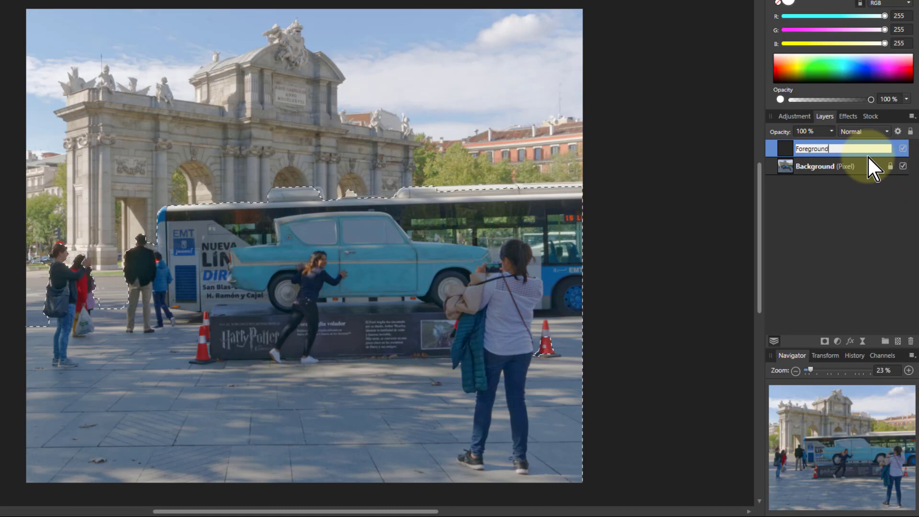
pyautogui.press('Return')
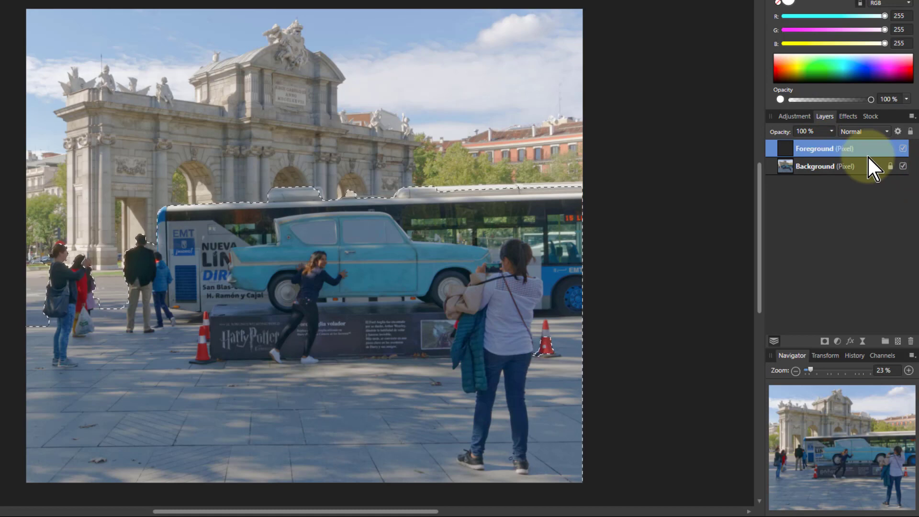
pyautogui.hotkey('ctrl', 'd')
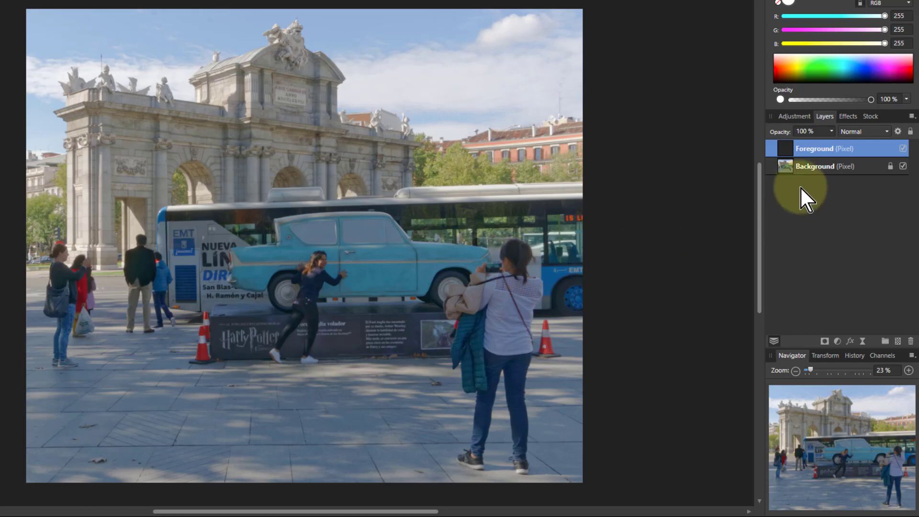
# Add a Brightness/Contrast adjustment at 37% brightness and group it with the Foreground layer
pyautogui.click(836, 343)
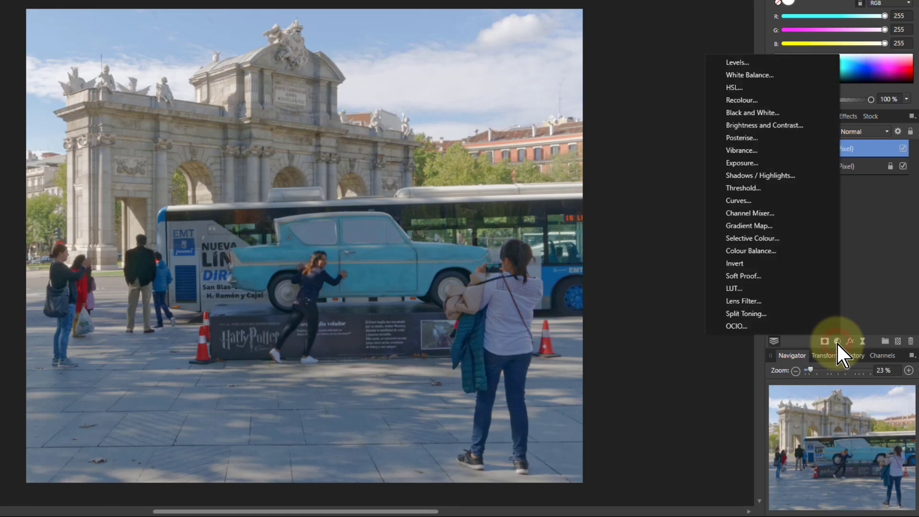
pyautogui.click(763, 125)
pyautogui.moveTo(598, 422); pyautogui.dragTo(633, 420)
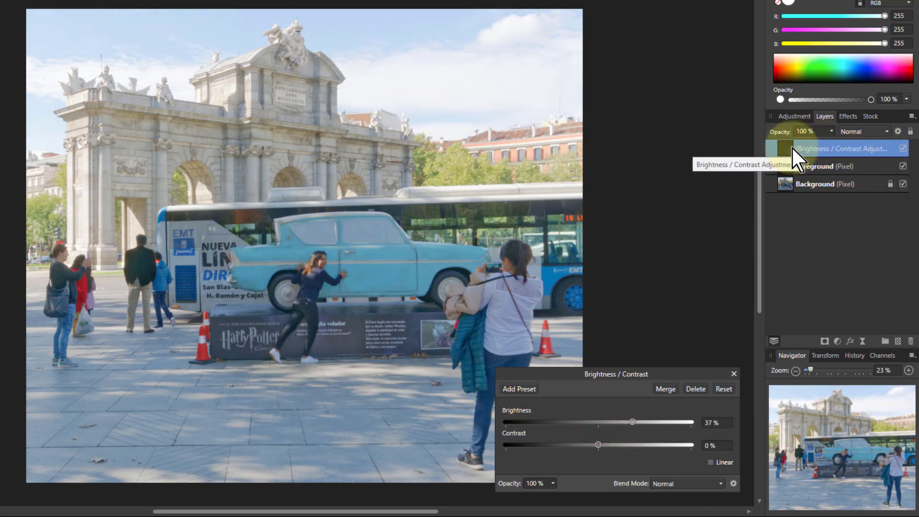
pyautogui.keyDown('shift'); pyautogui.click(825, 164); pyautogui.keyUp('shift')
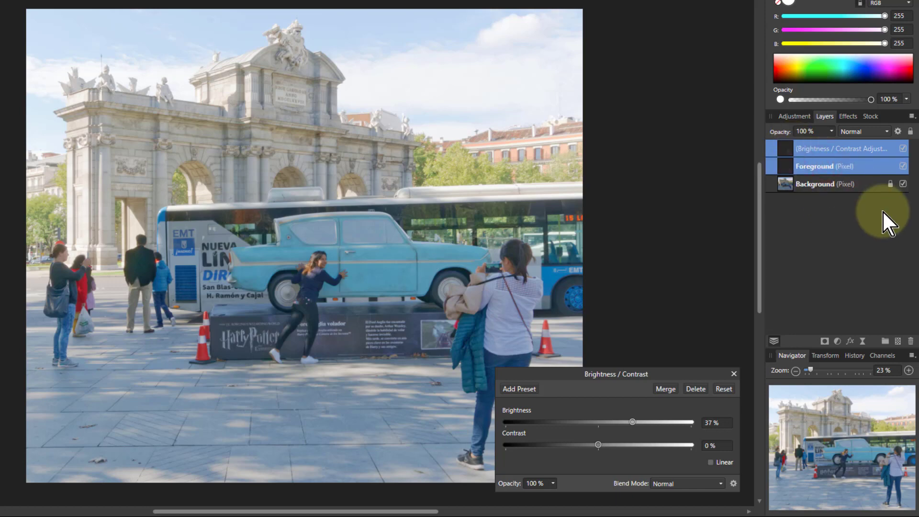
pyautogui.hotkey('ctrl', 'g')
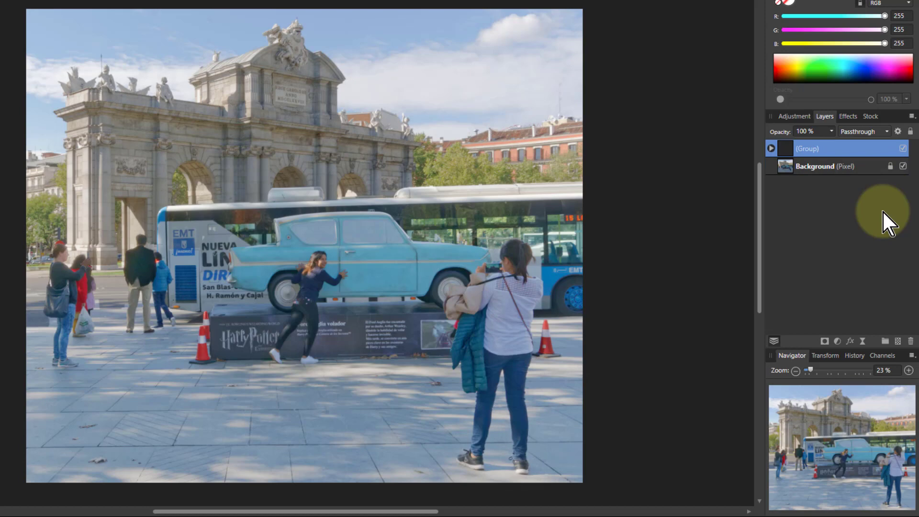
# Lower the grouped adjustment's brightness to 21% and show the History panel
pyautogui.click(771, 148)
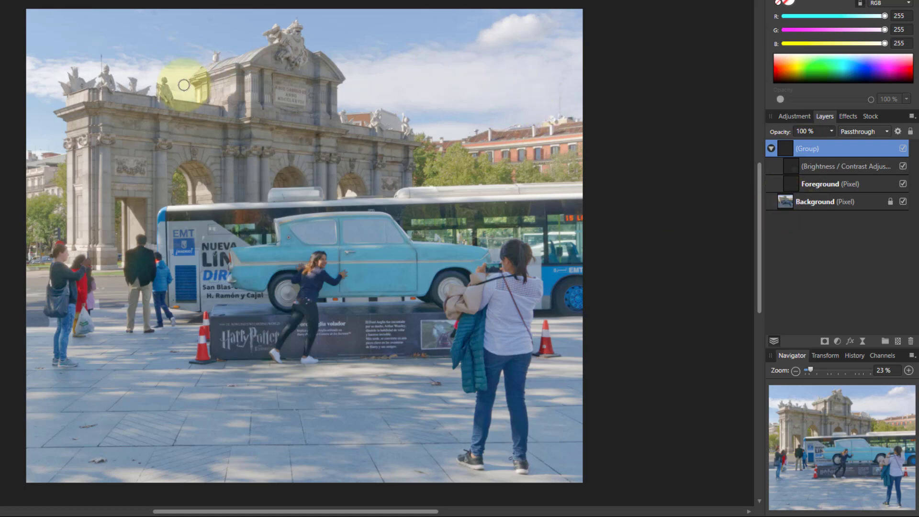
pyautogui.doubleClick(794, 168)
pyautogui.moveTo(633, 421)
pyautogui.mouseDown()
pyautogui.moveTo(660, 422)
pyautogui.moveTo(618, 422)
pyautogui.mouseUp()
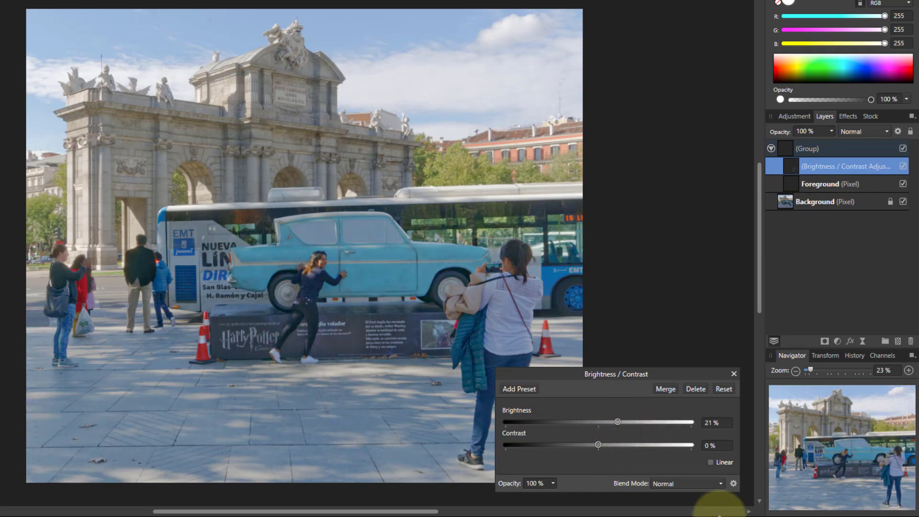
pyautogui.click(733, 374)
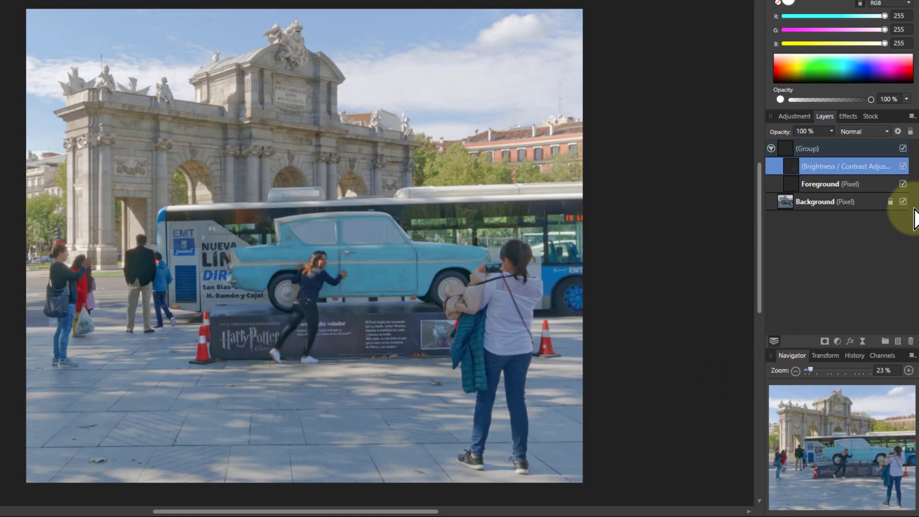
pyautogui.click(854, 355)
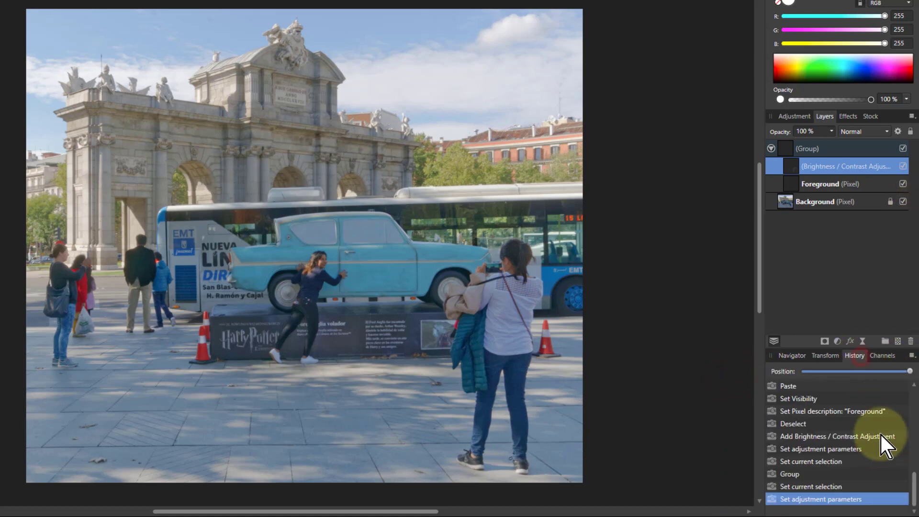
# Move the History slider back to Deselect, then forward to Add Brightness / Contrast Adjustment
pyautogui.moveTo(908, 372); pyautogui.dragTo(891, 371)
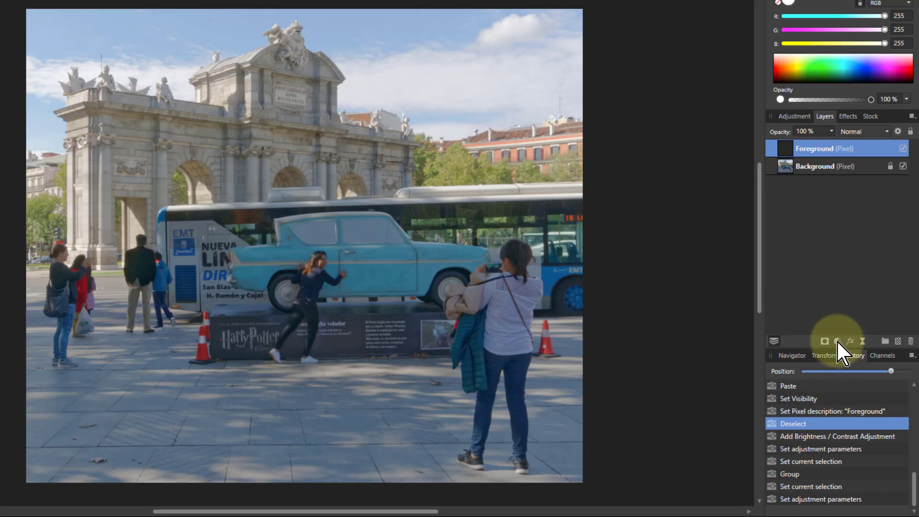
pyautogui.moveTo(893, 374); pyautogui.dragTo(896, 374)
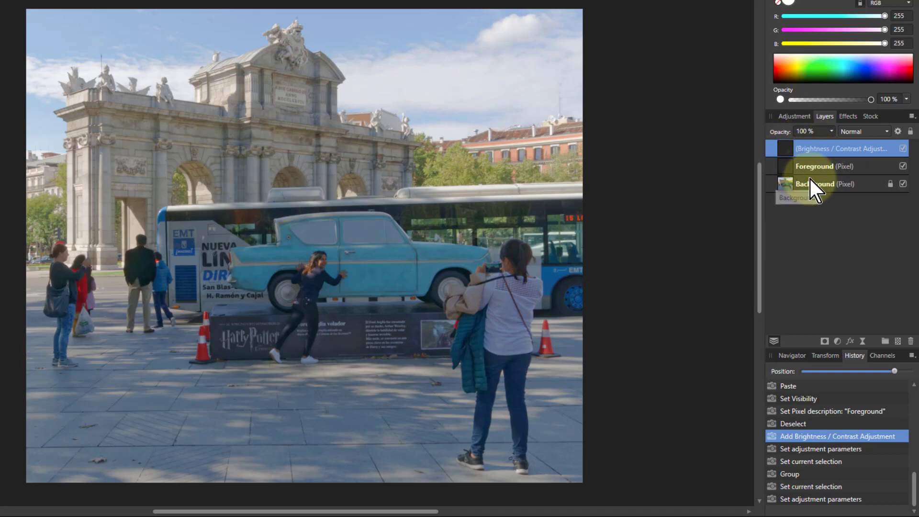
# Nest the Brightness/Contrast adjustment inside the Foreground layer and expand Foreground
pyautogui.rightClick(786, 149)
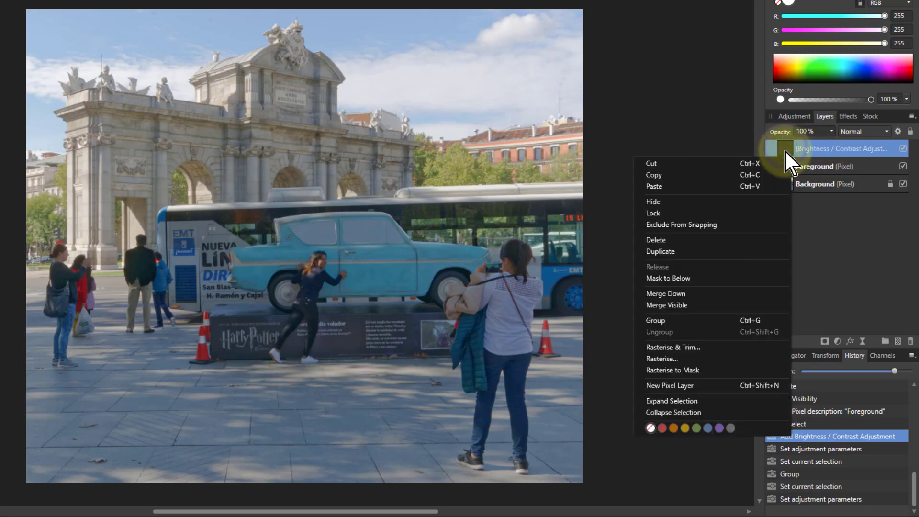
pyautogui.click(688, 276)
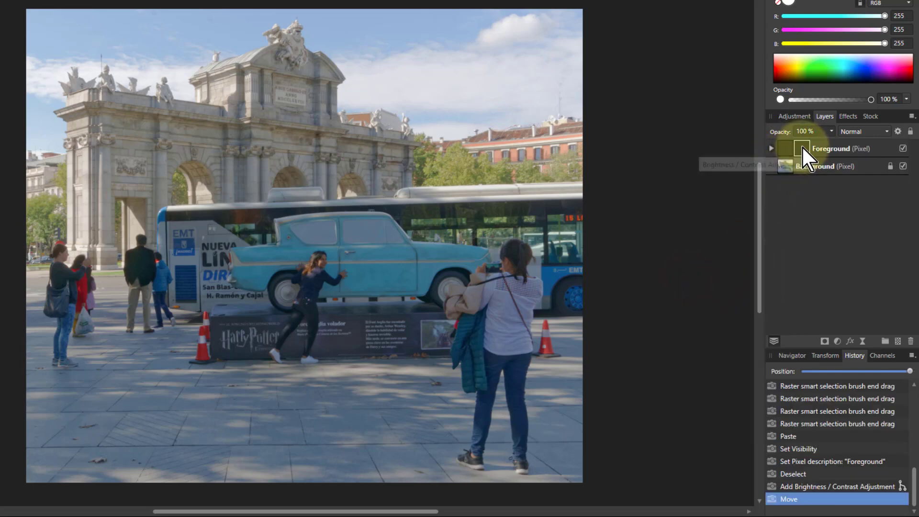
pyautogui.click(771, 148)
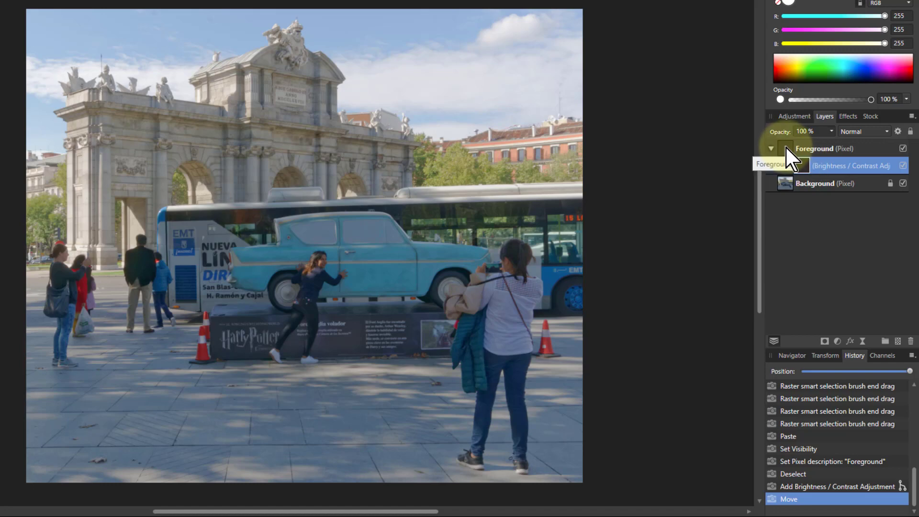
# Raise the nested adjustment's brightness to 30%, then drag it out above Foreground
pyautogui.doubleClick(801, 166)
pyautogui.moveTo(598, 422); pyautogui.dragTo(629, 423)
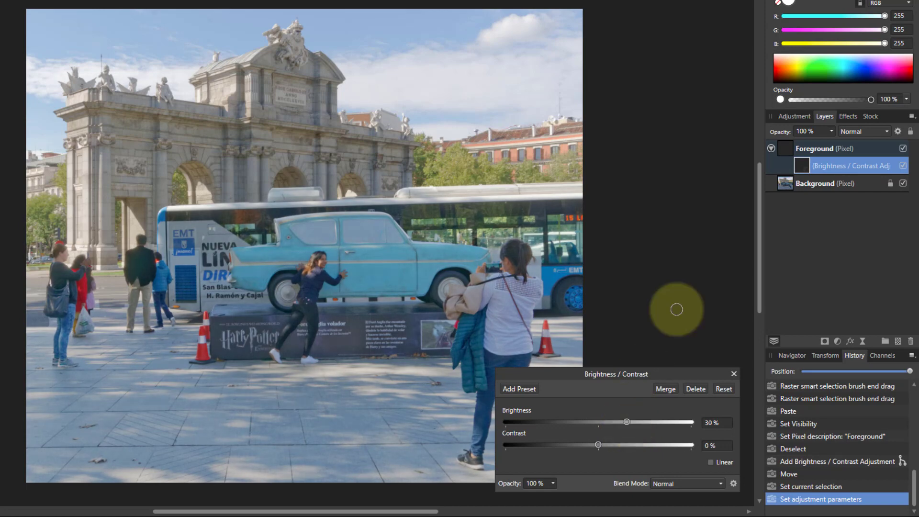
pyautogui.click(733, 374)
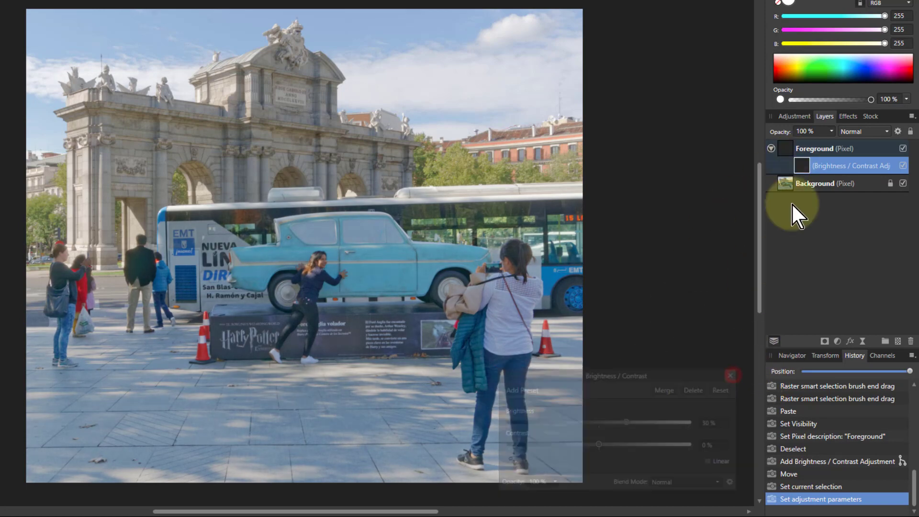
pyautogui.click(807, 166)
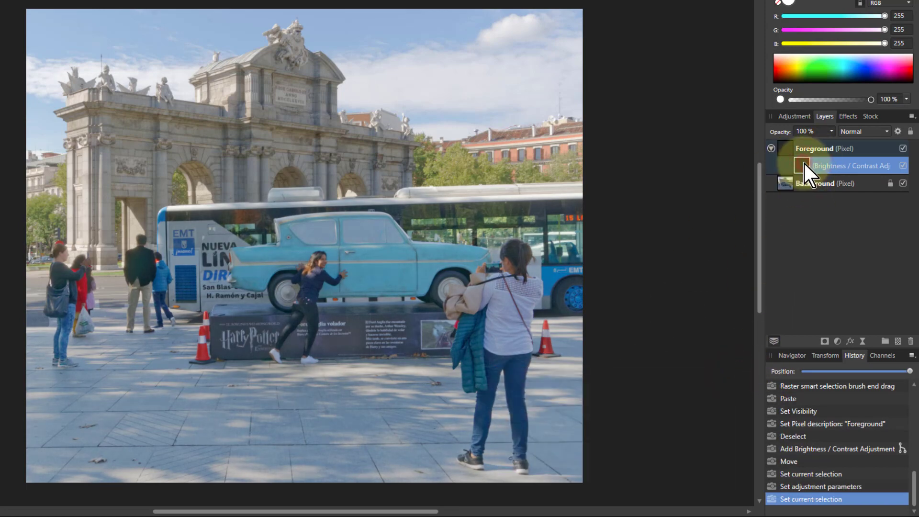
pyautogui.moveTo(804, 163); pyautogui.dragTo(799, 131)
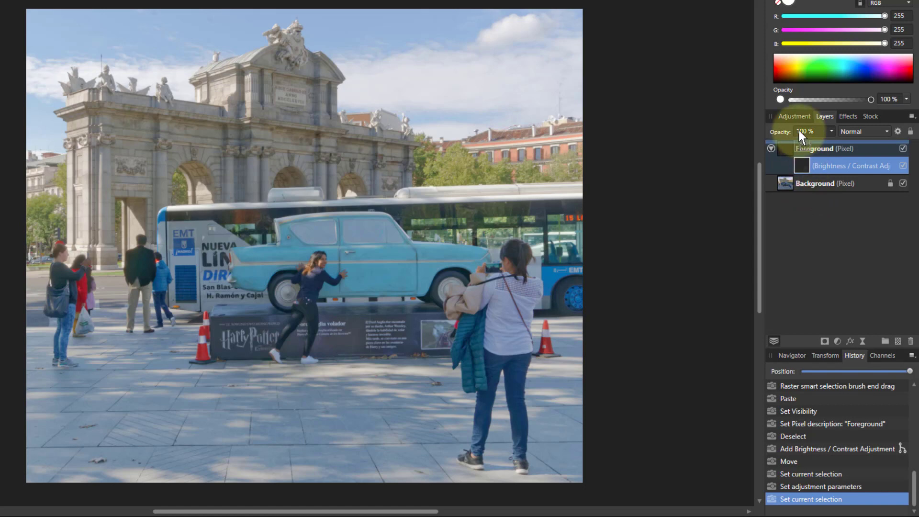
# Drop the Brightness/Contrast layer at the top, then drag it back onto Foreground as a child
pyautogui.moveTo(799, 130); pyautogui.dragTo(798, 130)
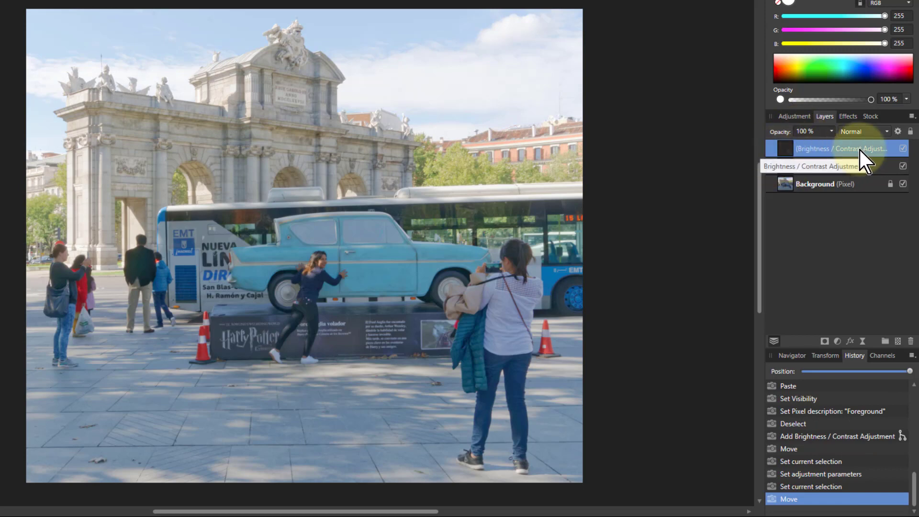
pyautogui.click(785, 149)
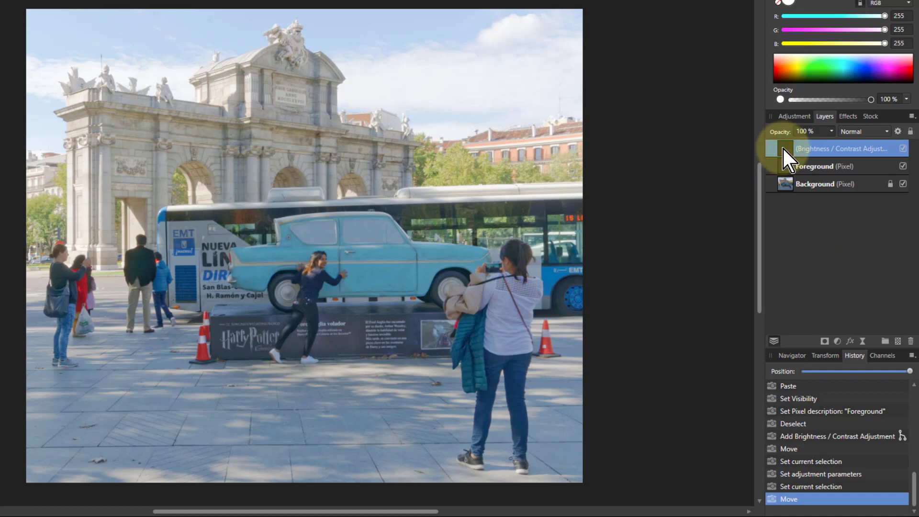
pyautogui.moveTo(783, 148)
pyautogui.mouseDown()
pyautogui.moveTo(788, 170)
pyautogui.moveTo(782, 164)
pyautogui.mouseUp()
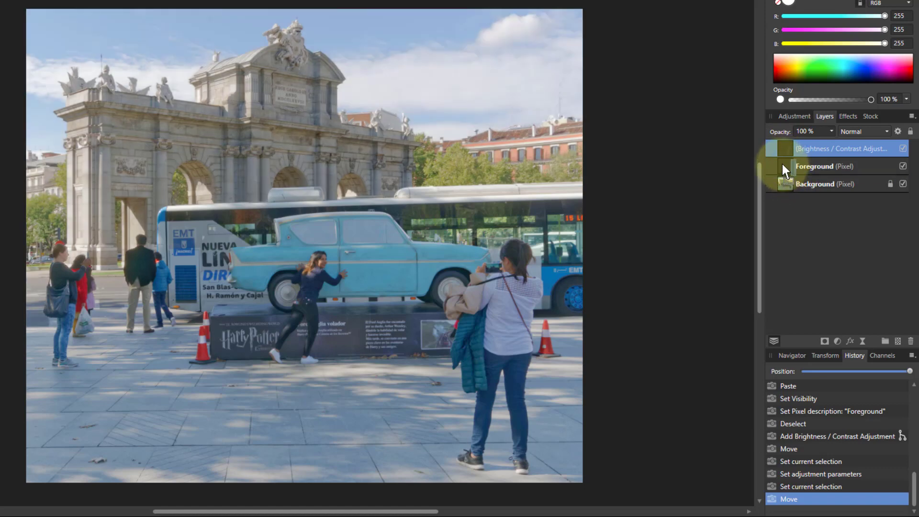
pyautogui.moveTo(785, 164); pyautogui.dragTo(778, 164)
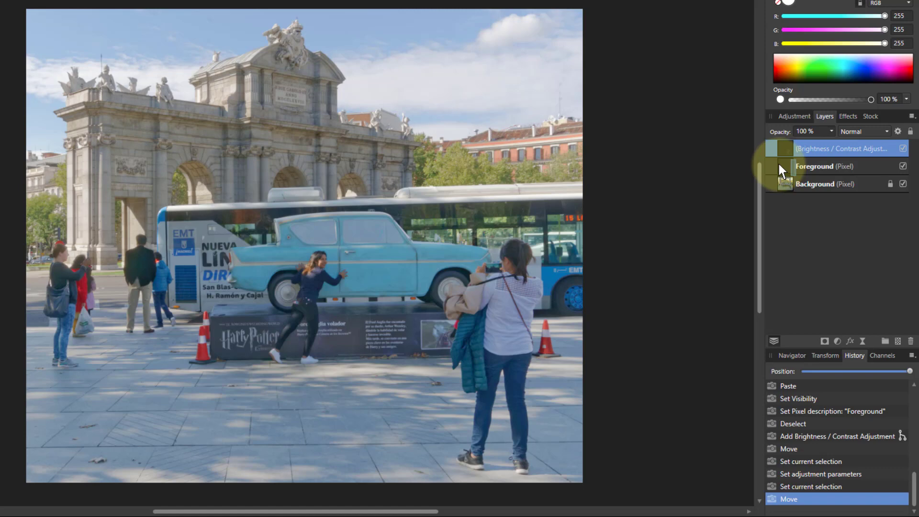
pyautogui.moveTo(778, 163); pyautogui.dragTo(778, 163)
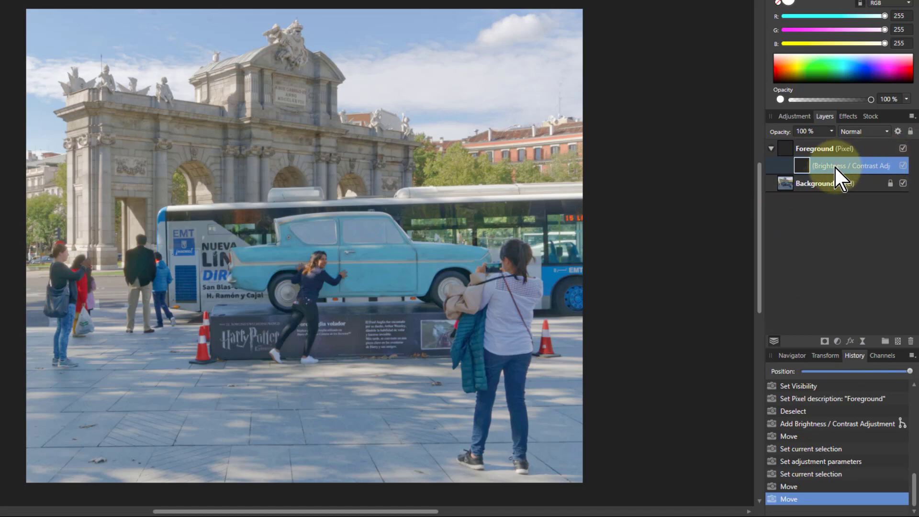
pyautogui.rightClick(803, 166)
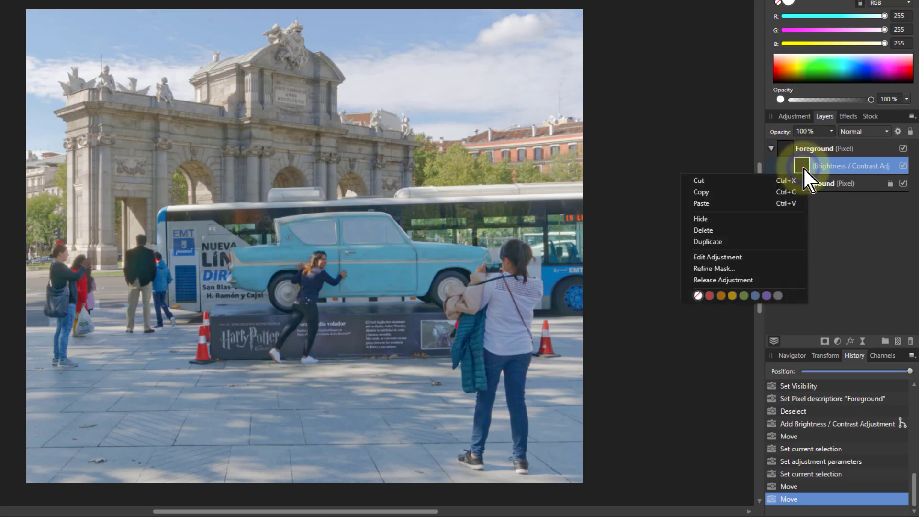
pyautogui.click(716, 282)
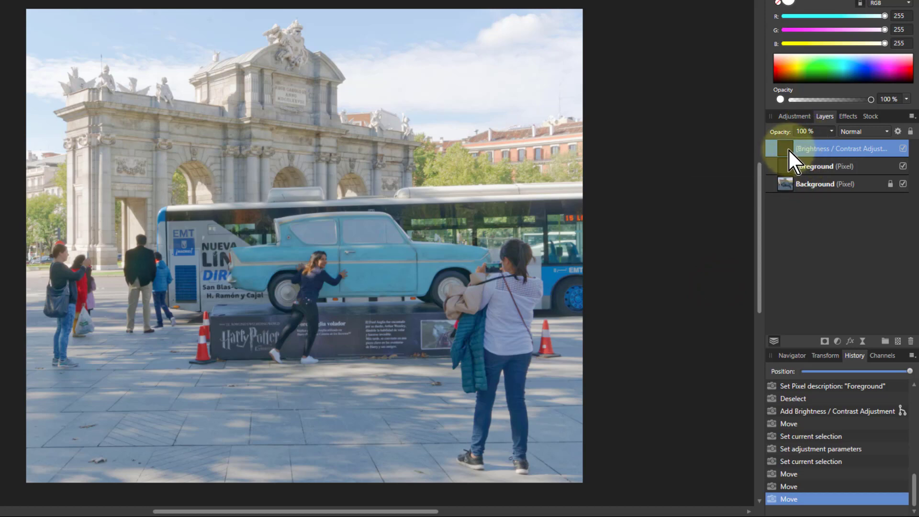
pyautogui.moveTo(785, 148); pyautogui.dragTo(788, 168)
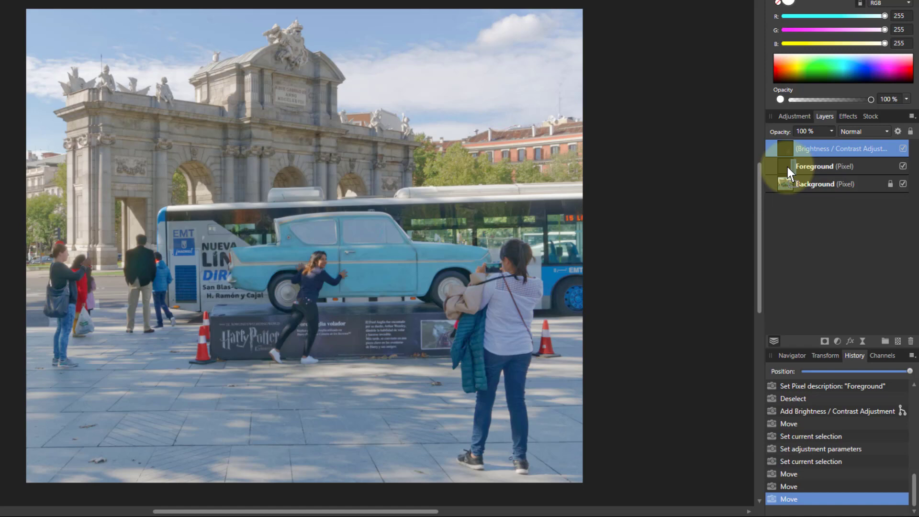
pyautogui.moveTo(776, 157); pyautogui.dragTo(787, 165)
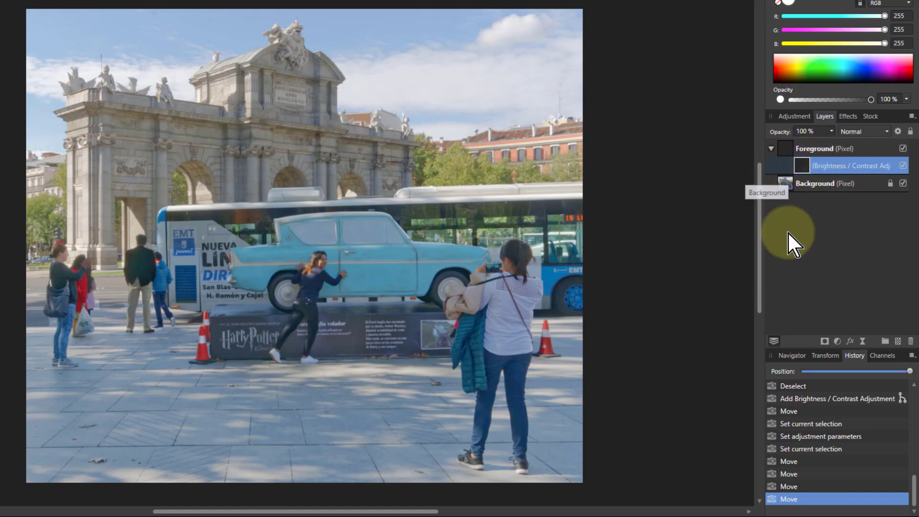
# Select Background and set the Assistant to add adjustments to a selection as child layers
pyautogui.click(790, 184)
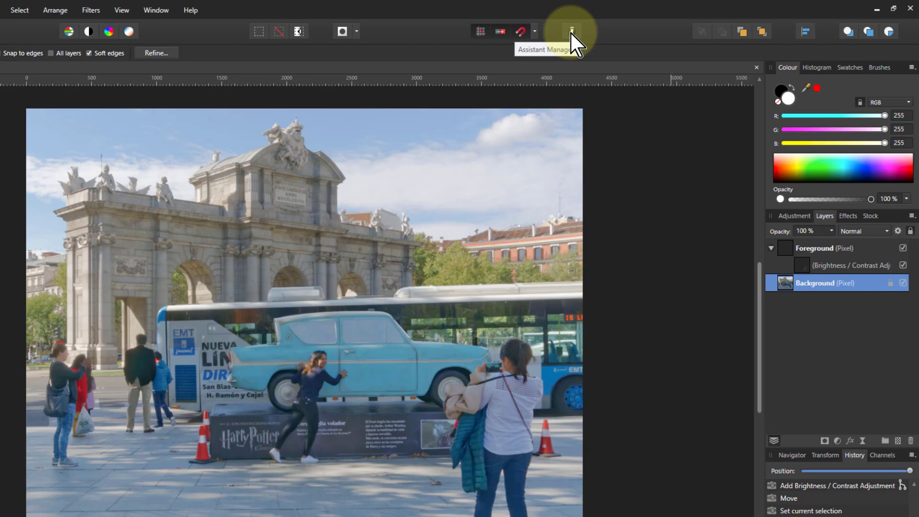
pyautogui.click(570, 32)
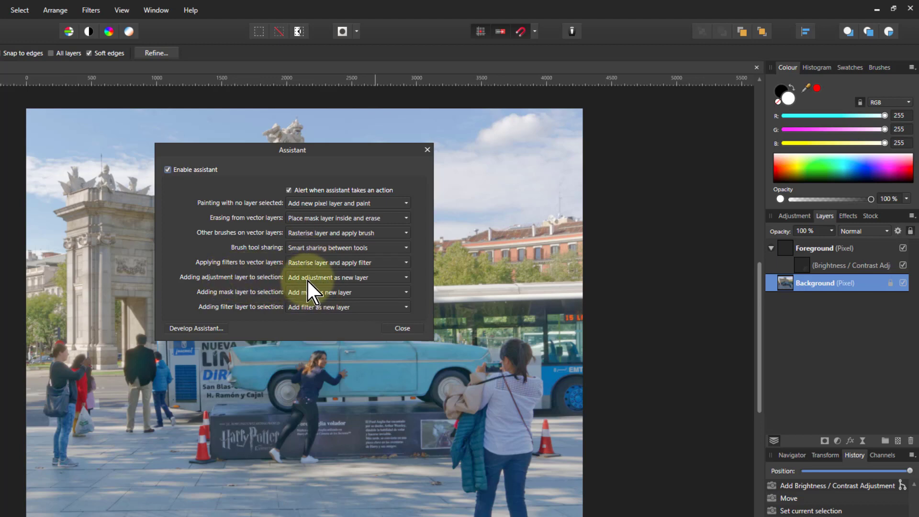
pyautogui.click(343, 278)
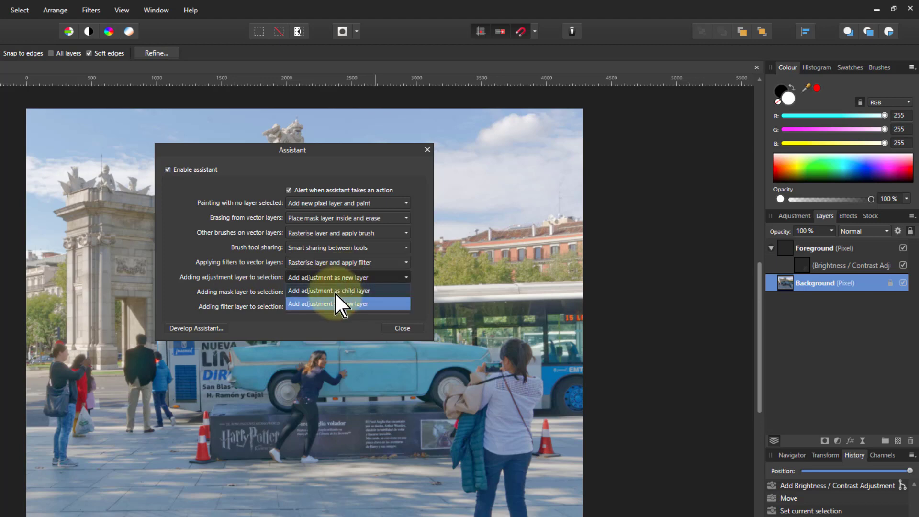
pyautogui.click(335, 291)
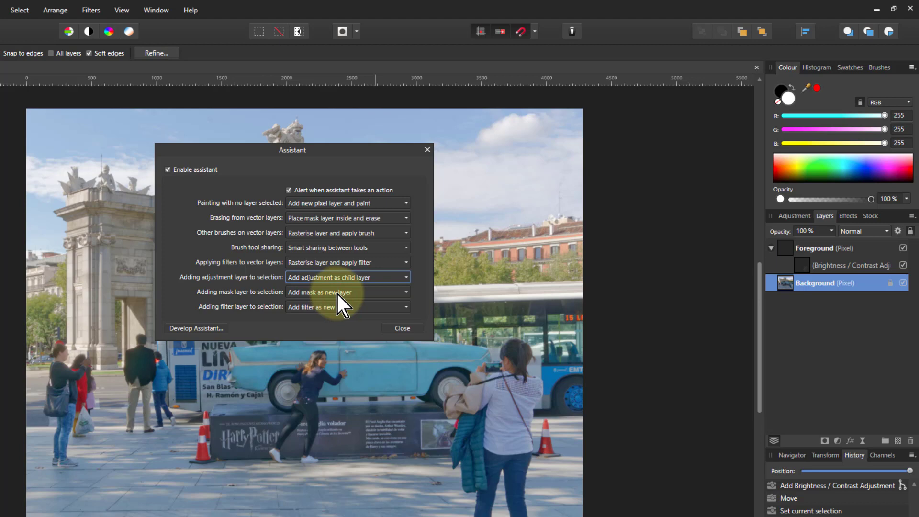
pyautogui.click(401, 328)
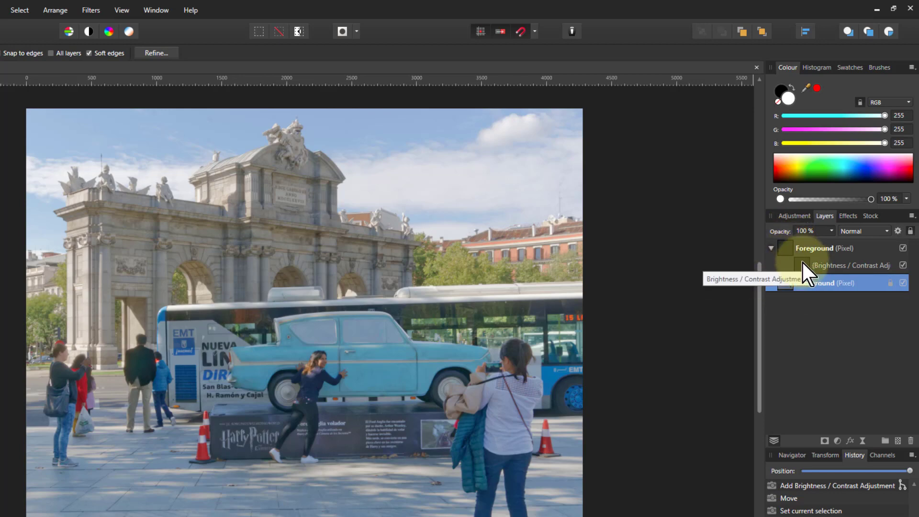
# Add a Brightness/Contrast adjustment to Background and lower its brightness to darken the arch and sky
pyautogui.click(837, 440)
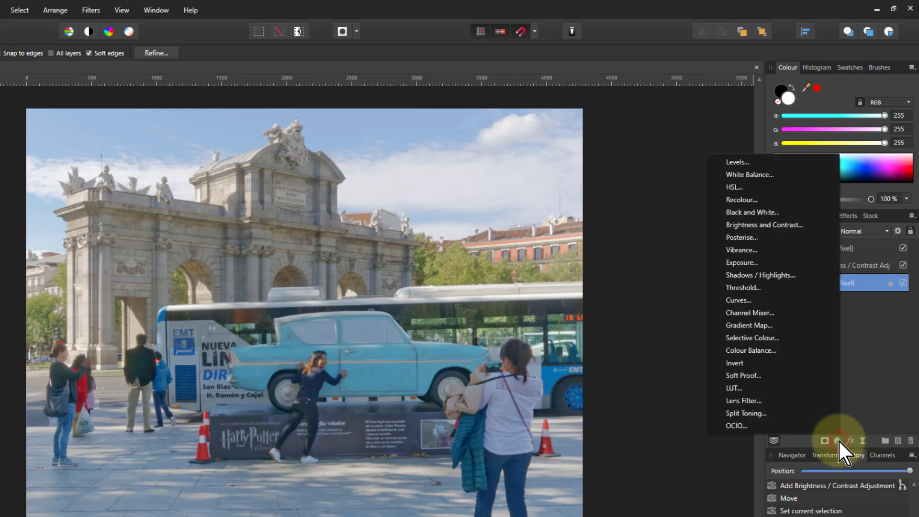
pyautogui.click(782, 224)
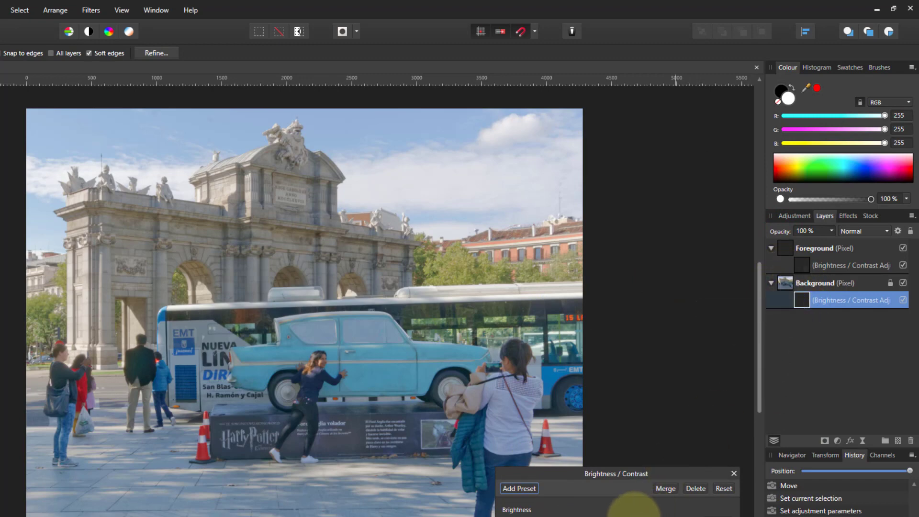
pyautogui.click(596, 515)
pyautogui.moveTo(586, 516); pyautogui.dragTo(570, 516)
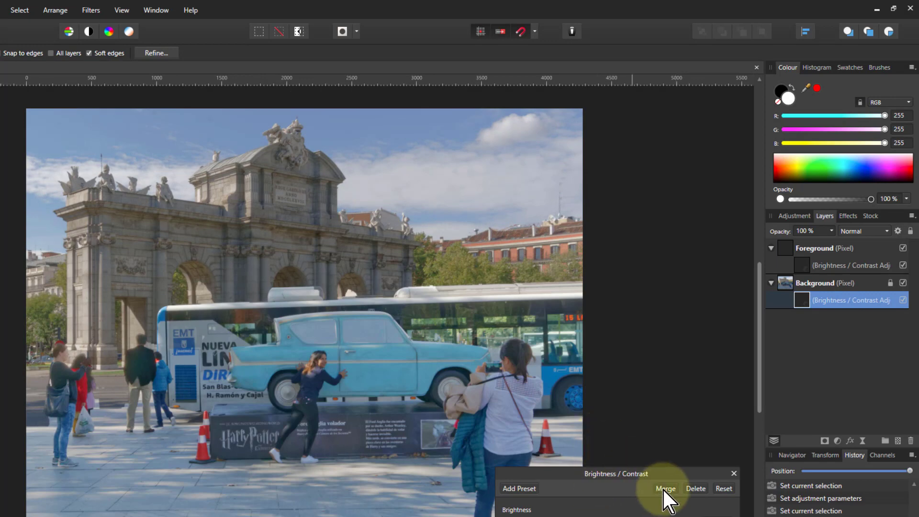
# Close the adjustment settings, collapse Background and Foreground, and select Foreground
pyautogui.click(734, 473)
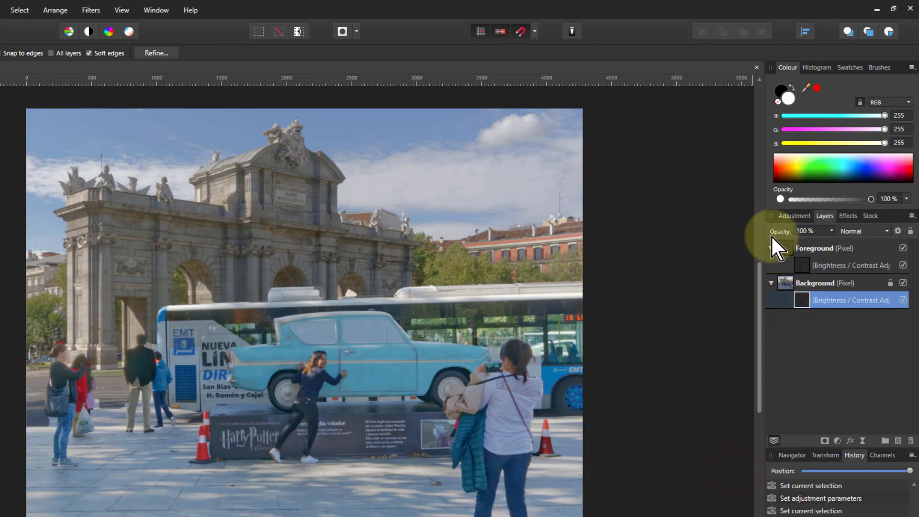
pyautogui.click(771, 283)
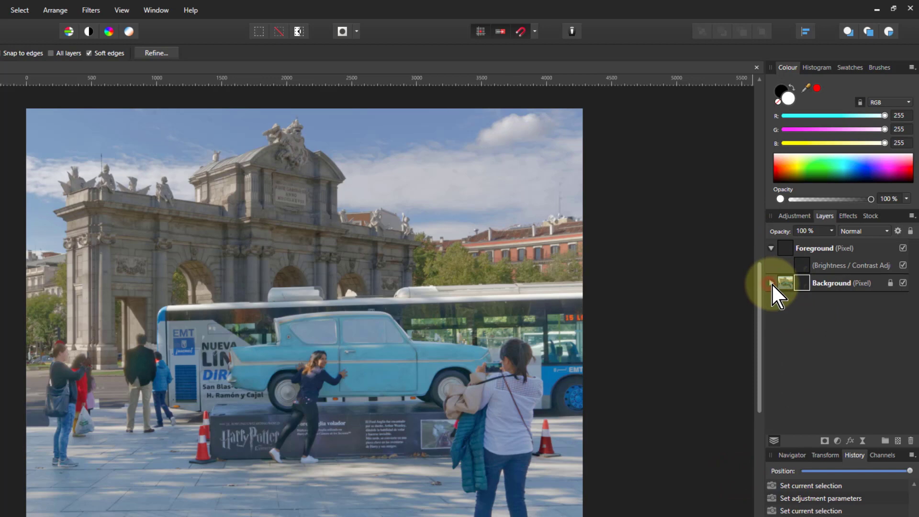
pyautogui.click(771, 248)
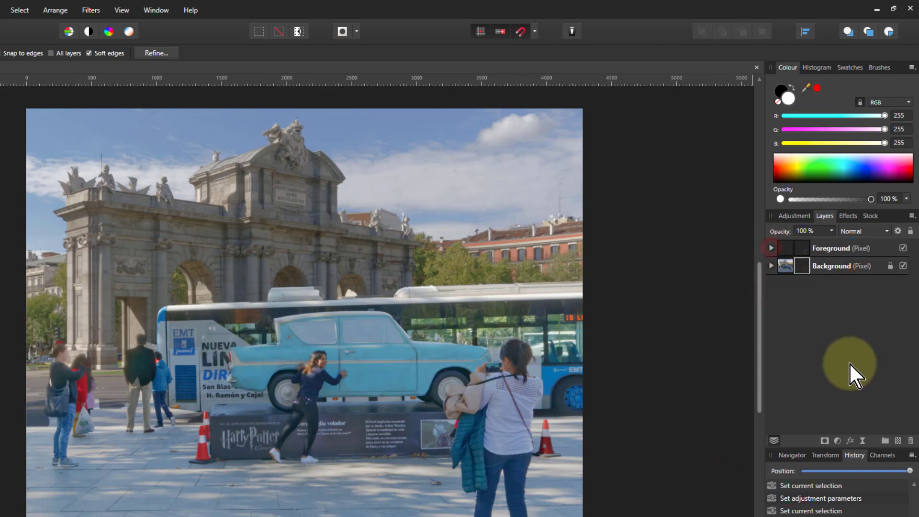
pyautogui.click(781, 248)
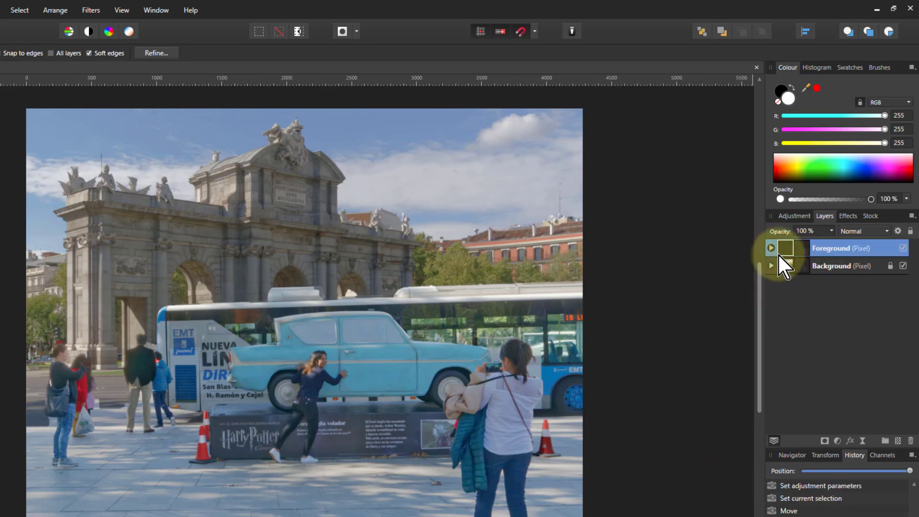